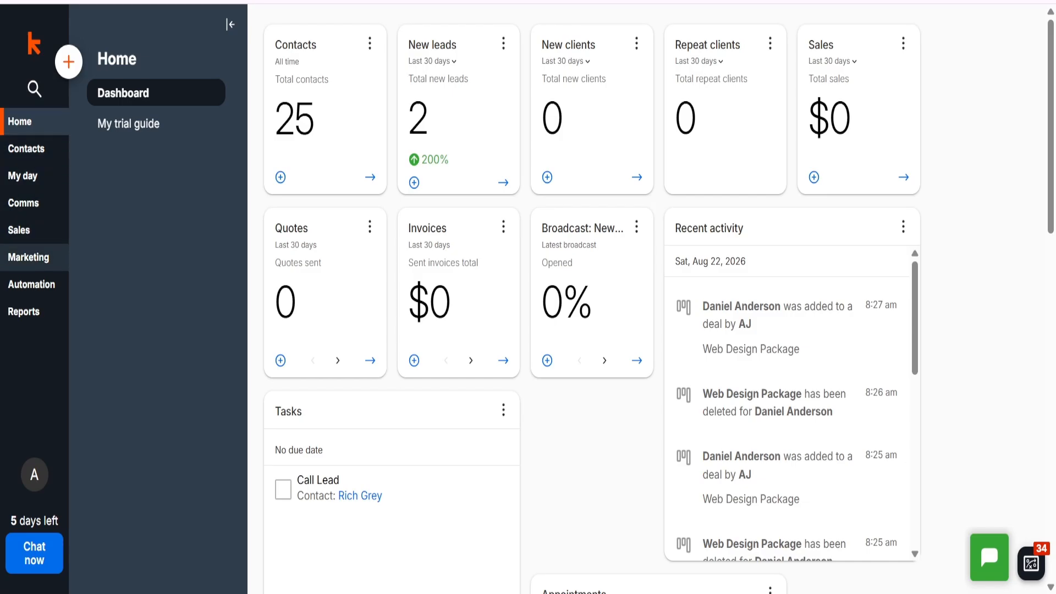
Start a new landing page from scratch in the marketing area, without using a gallery template
click(23, 264)
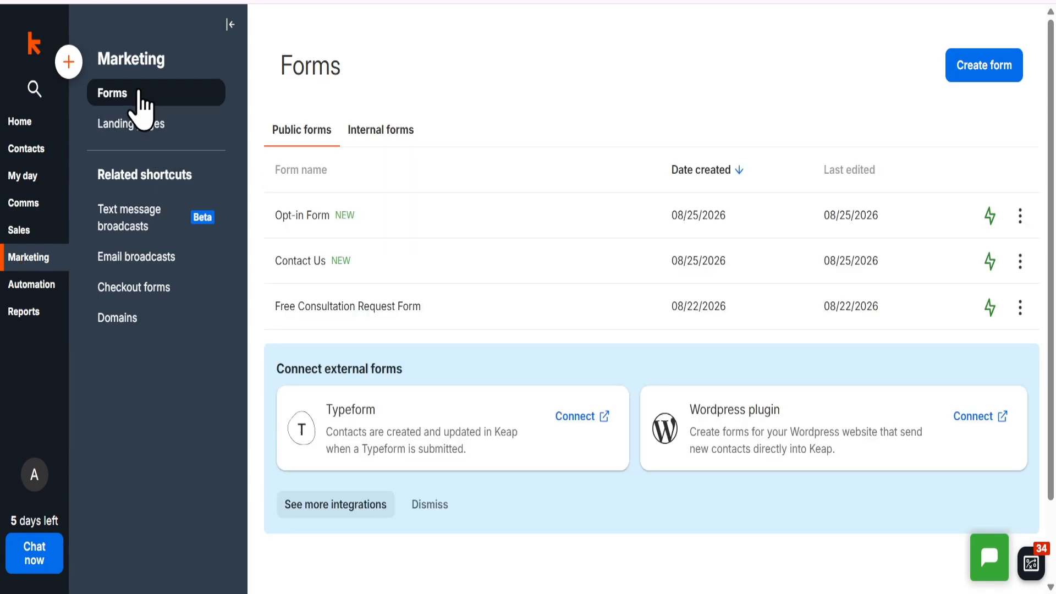
click(142, 132)
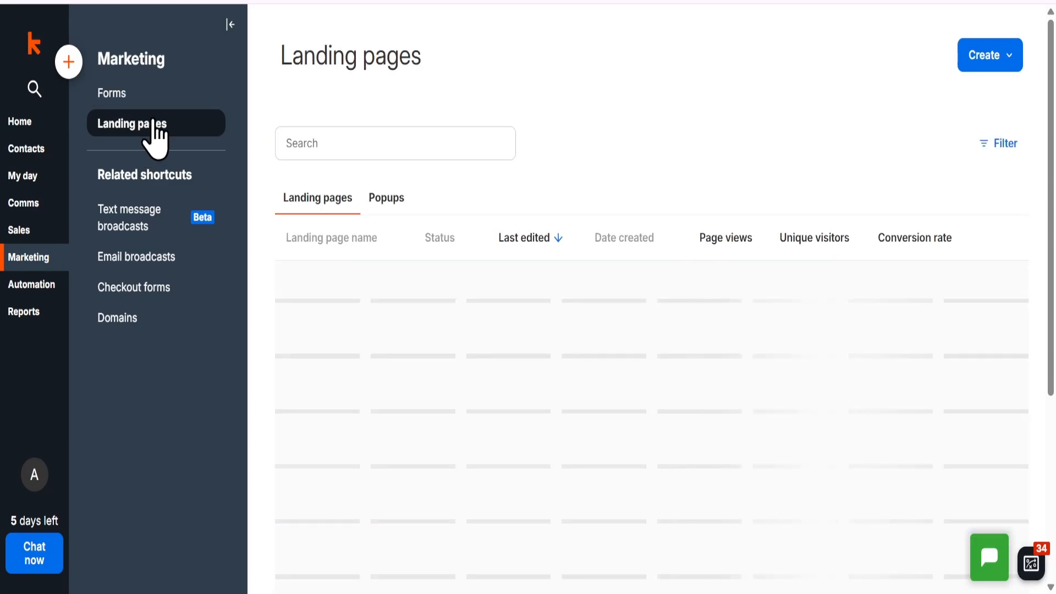
click(978, 65)
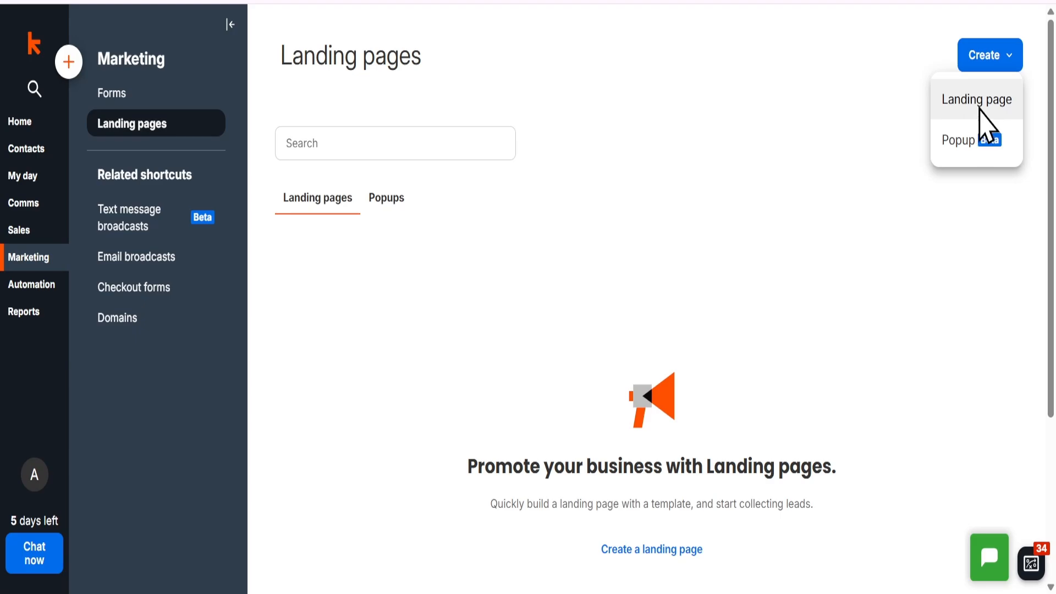
click(978, 109)
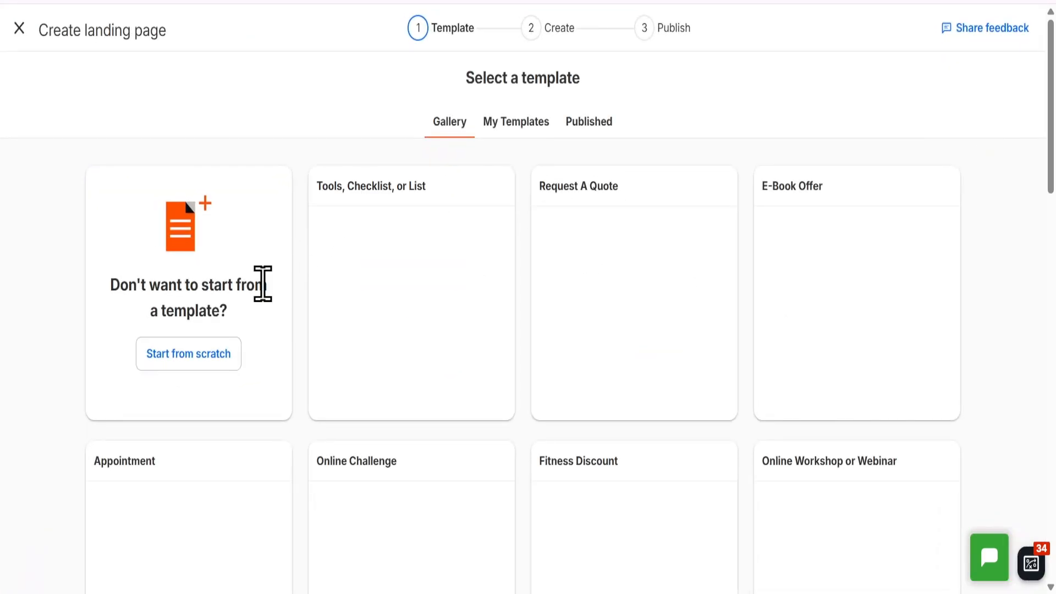
click(213, 361)
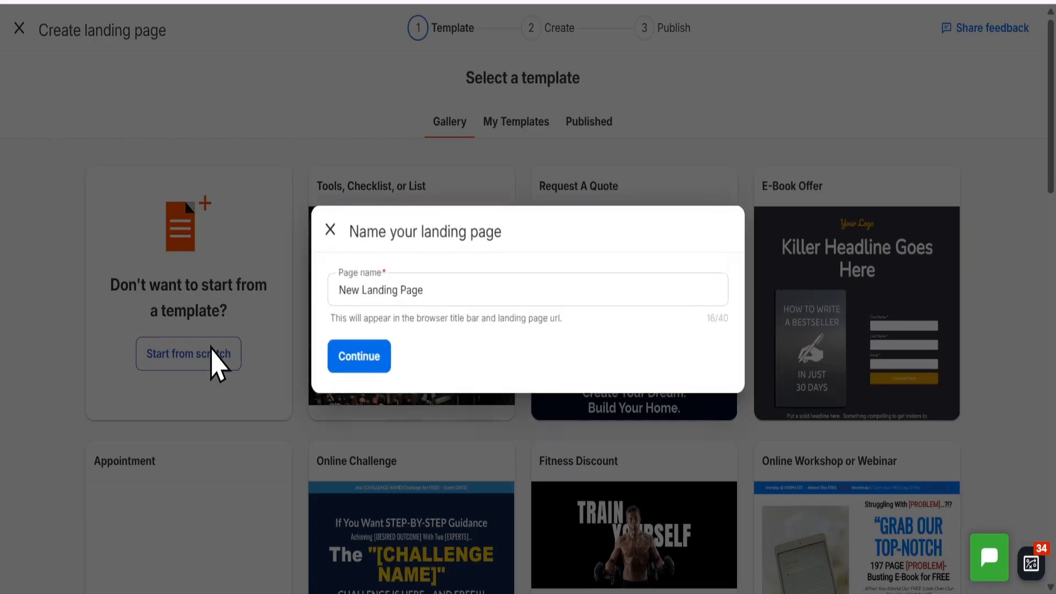
Name the landing page "Opt-in Page" and continue to its design editor
click(503, 288)
key(ctrl+a)
text(Opt-in Page)
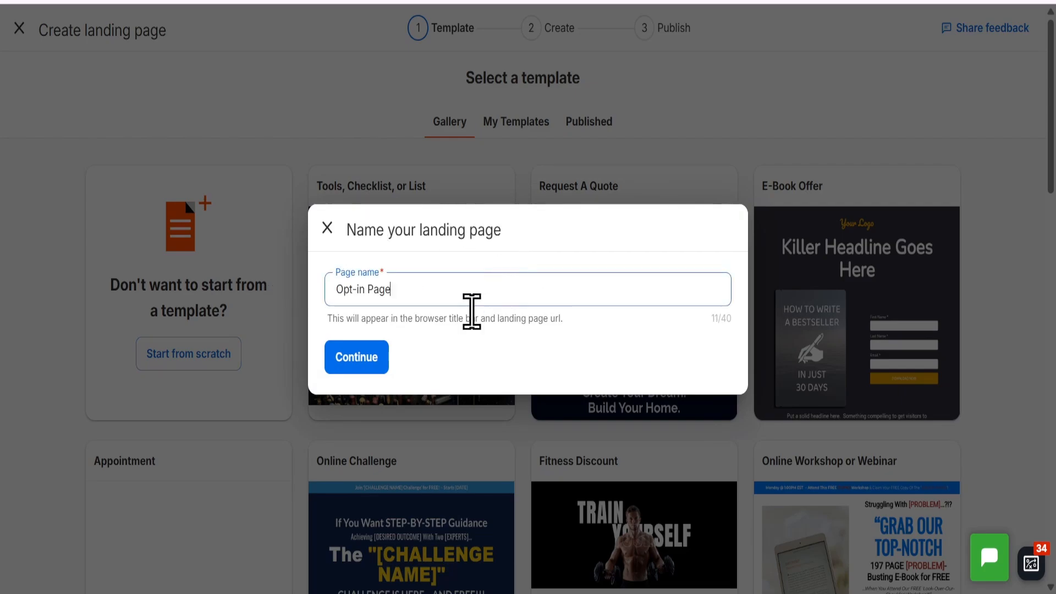
click(358, 358)
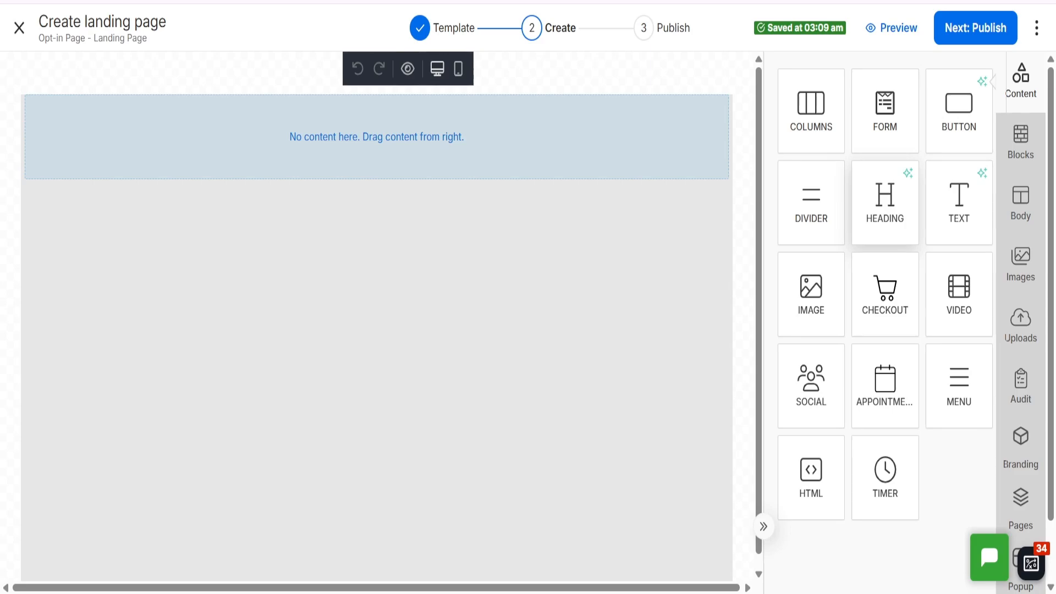
Add a heading block containing "Get Your Free 10-Step Guide to Growing Your Business Online", the strategies sentence and the four-item "What You'll Get" checklist
drag(885, 198, 278, 162)
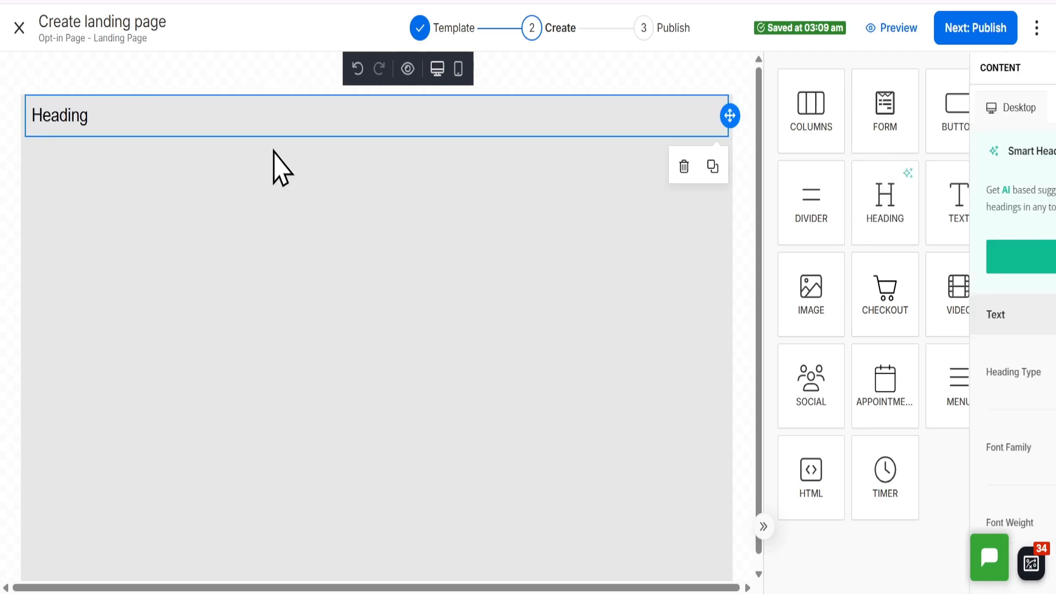
click(240, 117)
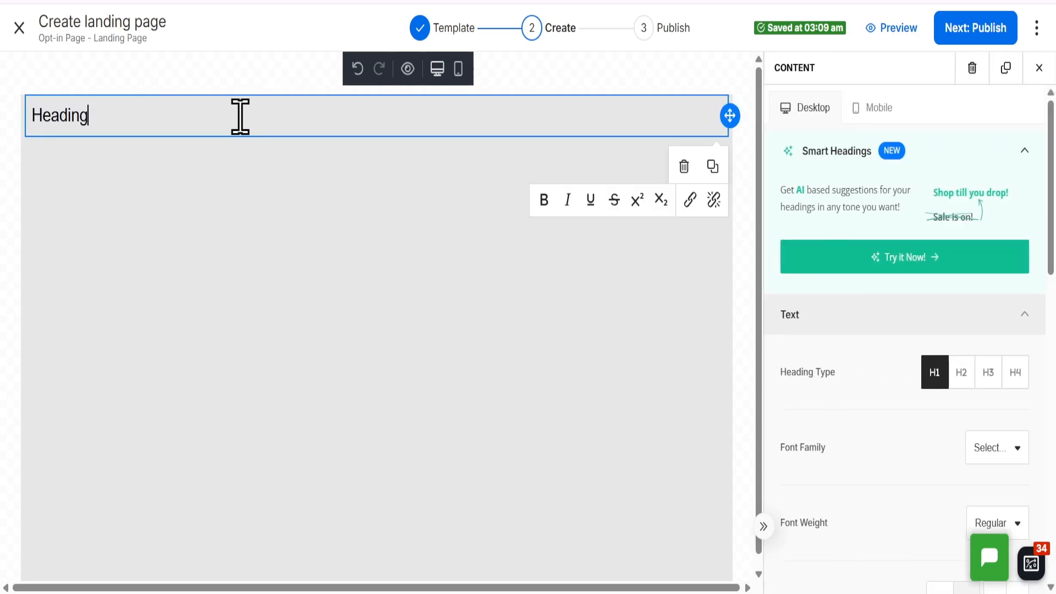
key(ctrl+a)
text(Get Your Free 10-Step Guide to Growing Your Business Online Learn the simple strategies successful businesses use to attract more customers and generate more sales. What You'll Get ✅ 10 proven customer acquisition strategies ✅ Simple social media techniques ✅ Email marketing tips ✅ A step-by-step marketing checklist)
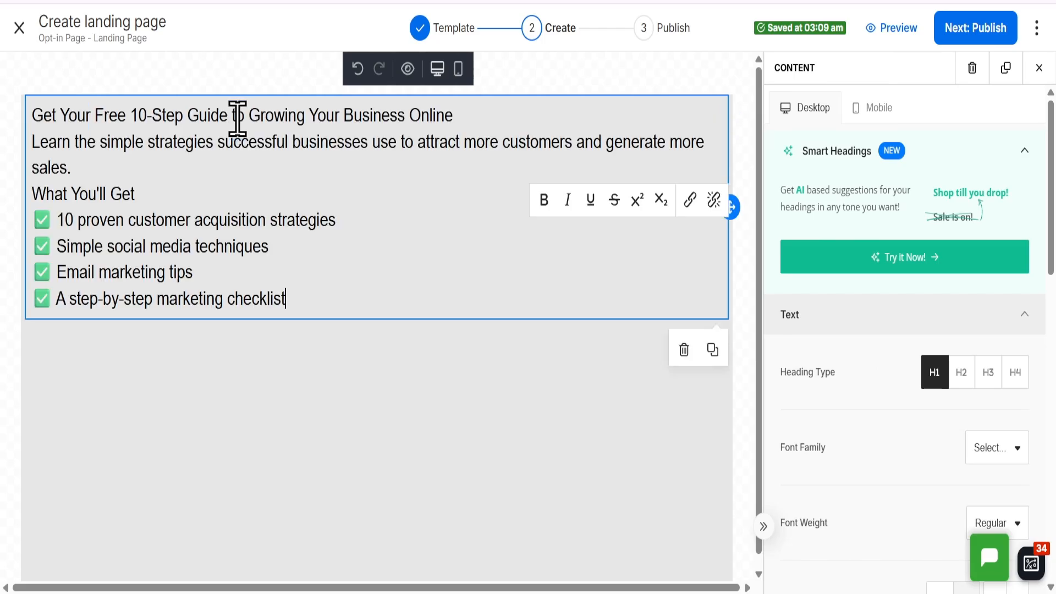
Insert blank lines in the heading block above "What You'll Get" and below the 10-Step Guide title line
click(184, 159)
key(Return)
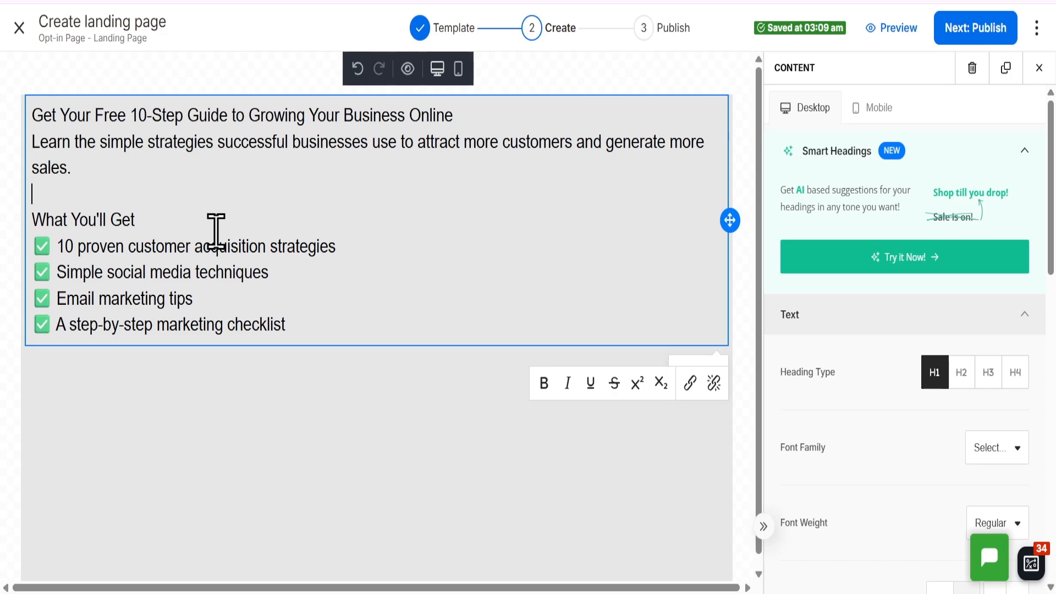
click(393, 433)
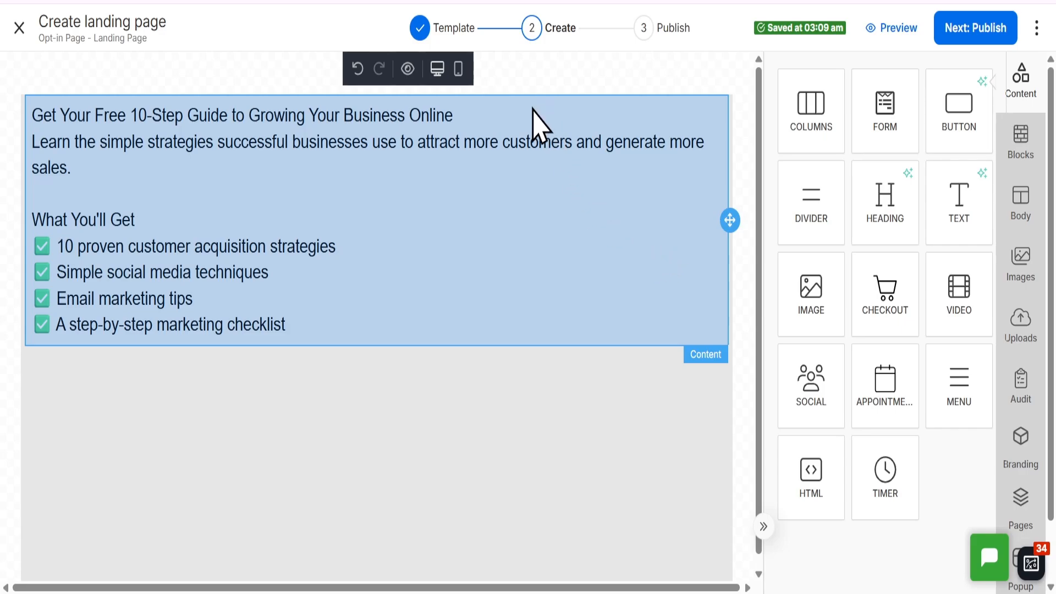
click(520, 193)
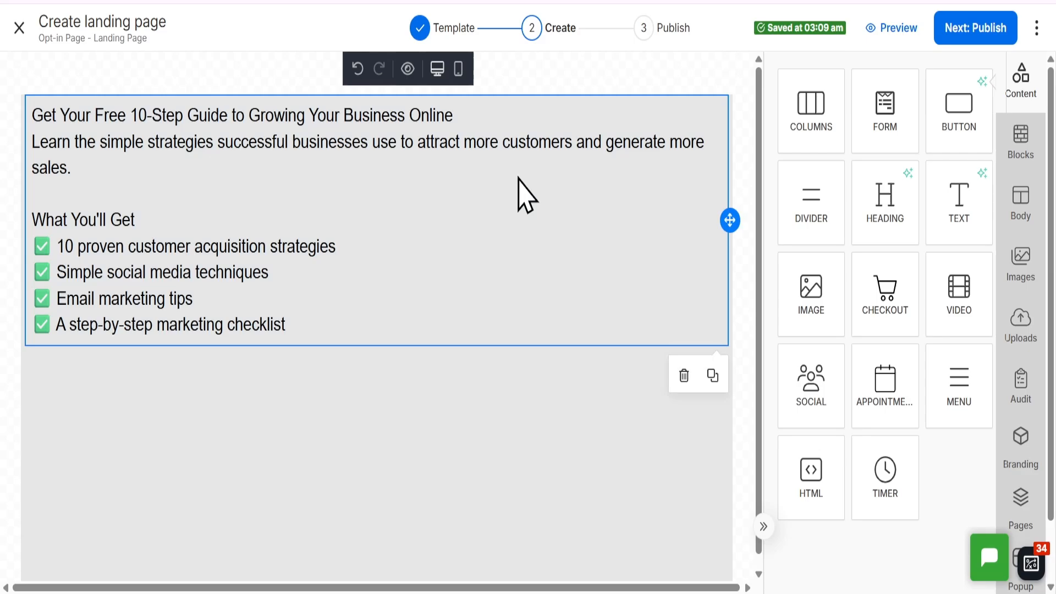
click(524, 117)
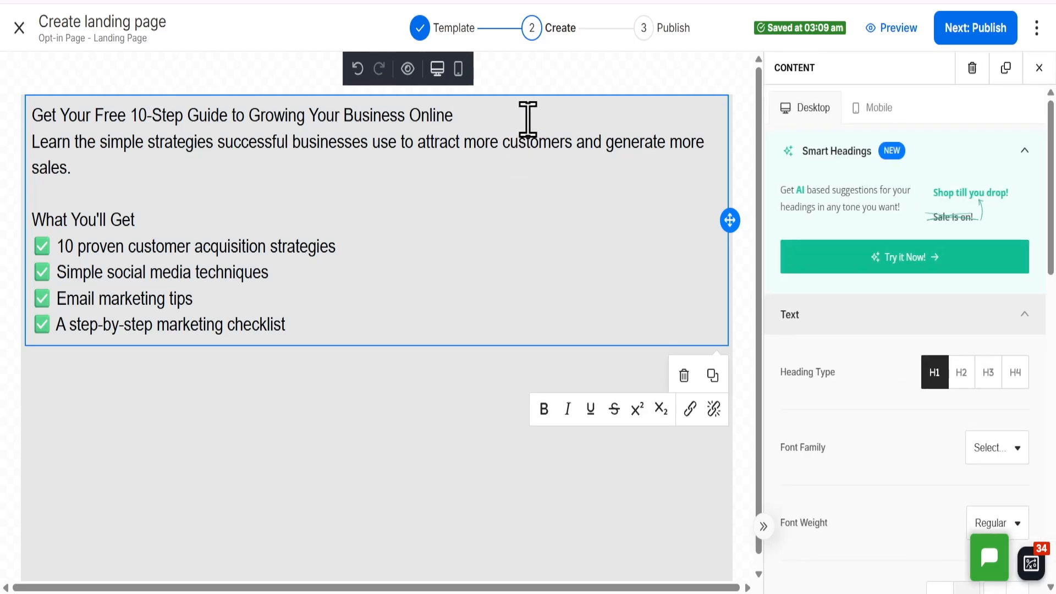
key(Return)
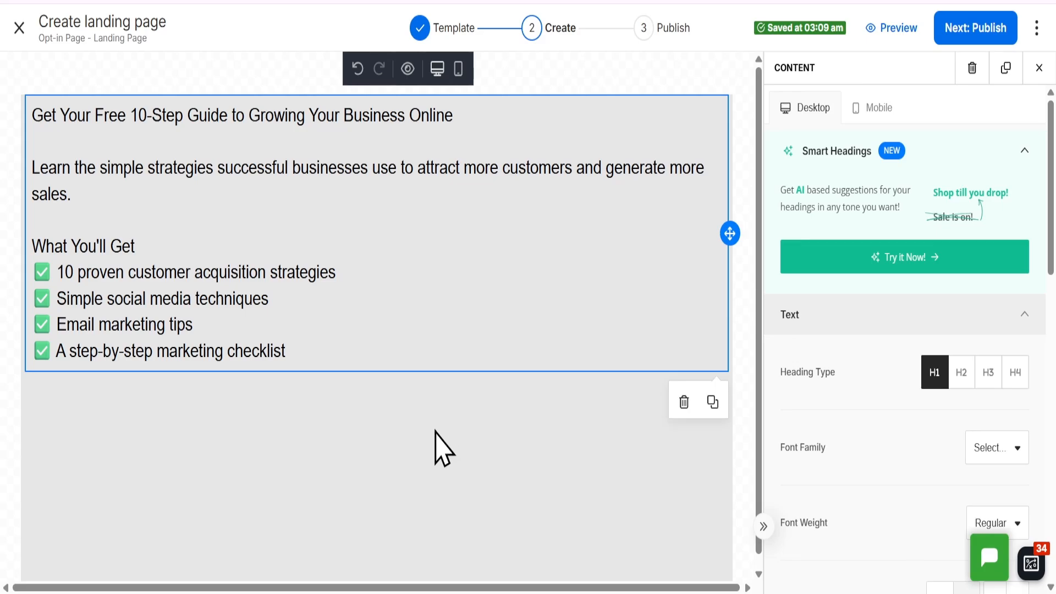
click(436, 432)
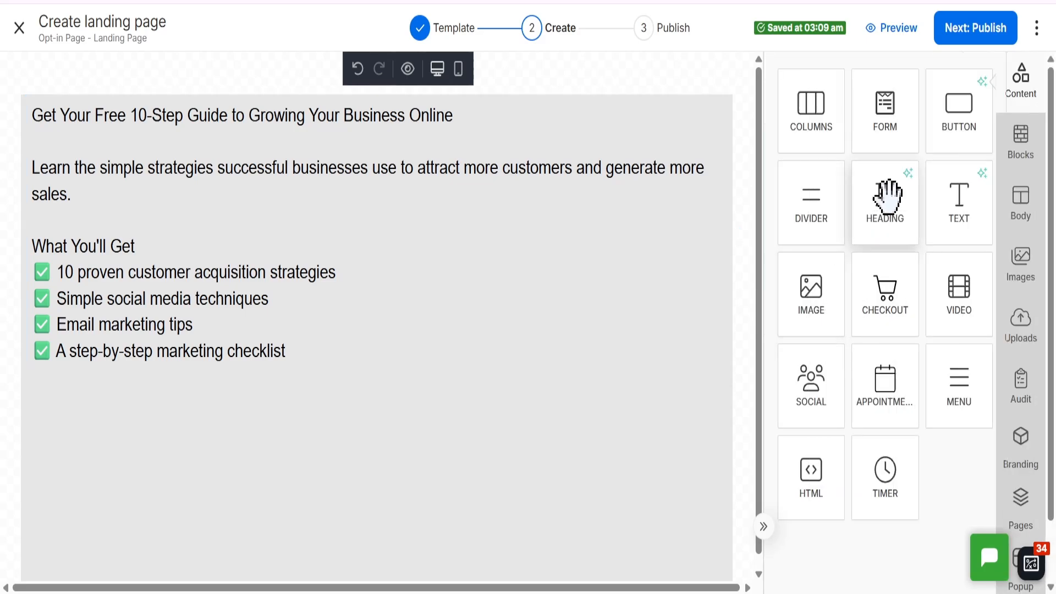
Add a text block below the heading block and replace its placeholder with "Opt-In Form"
mouse_move(960, 220)
mouse_down()
mouse_move(919, 290)
mouse_move(672, 419)
mouse_move(401, 441)
mouse_move(367, 420)
mouse_move(373, 448)
mouse_move(373, 418)
mouse_up()
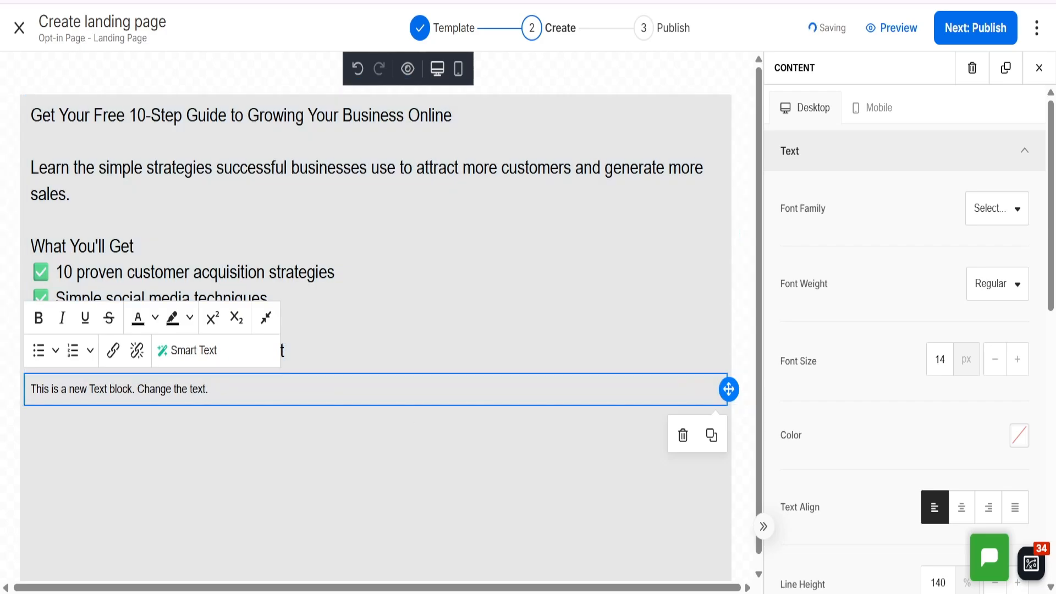
triple_click(379, 381)
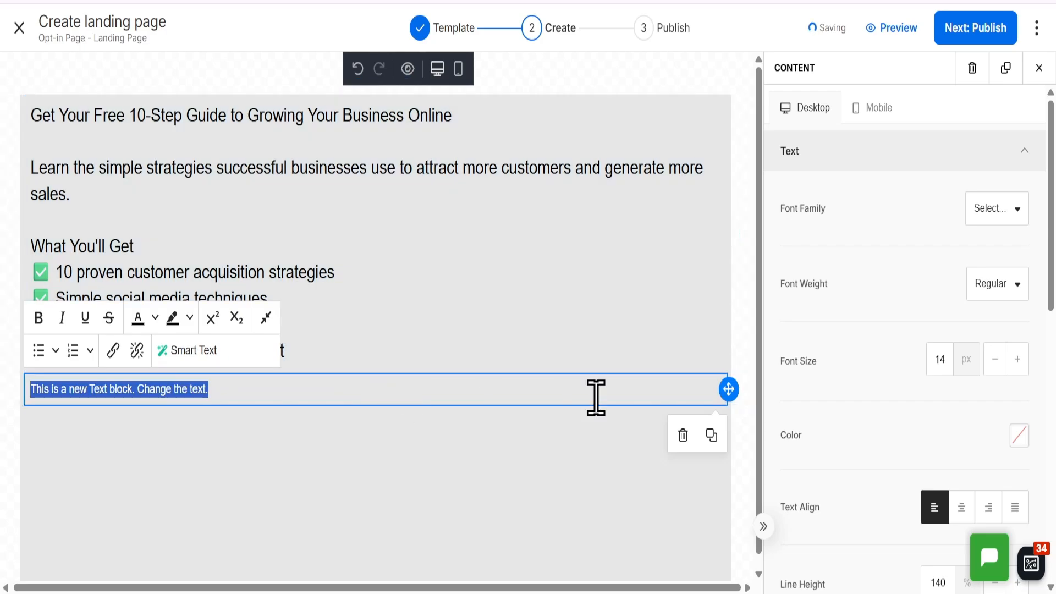
text(Opt-In Form)
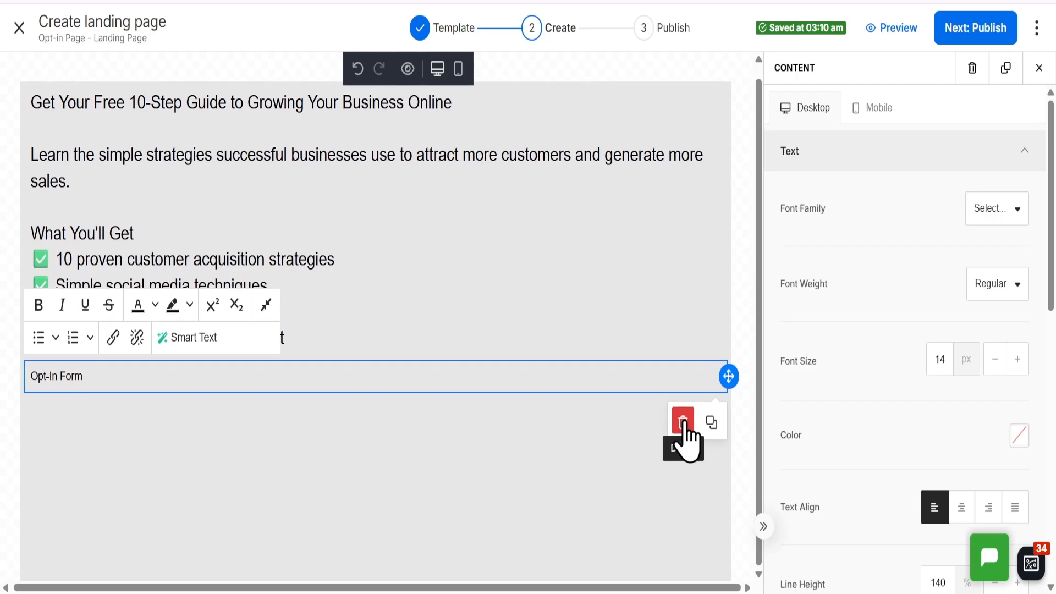
click(602, 488)
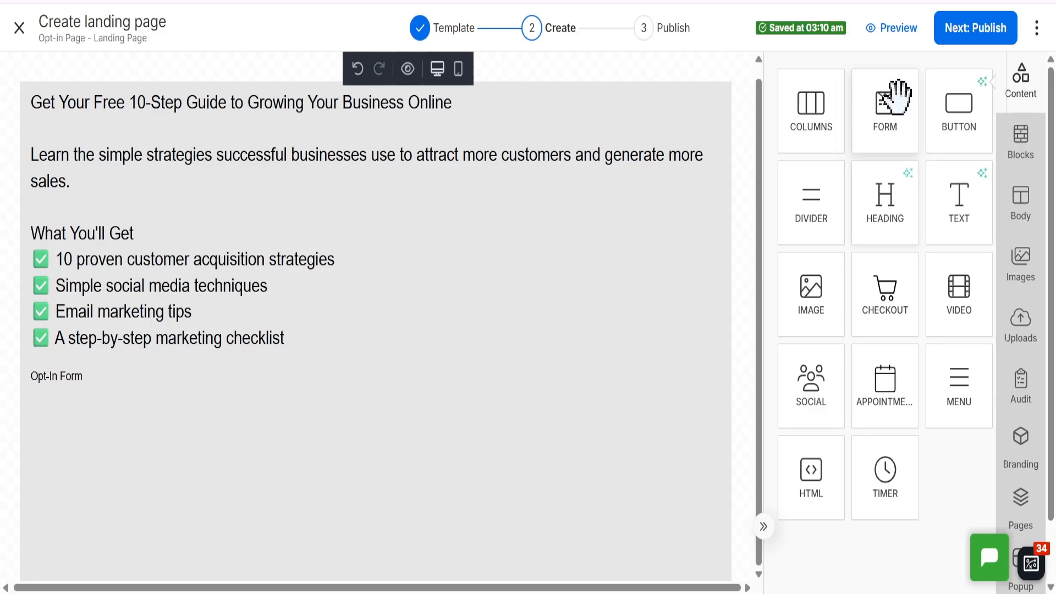
Add a form below the "Opt-In Form" text and include a Last name field placed before Email address
drag(884, 113, 334, 489)
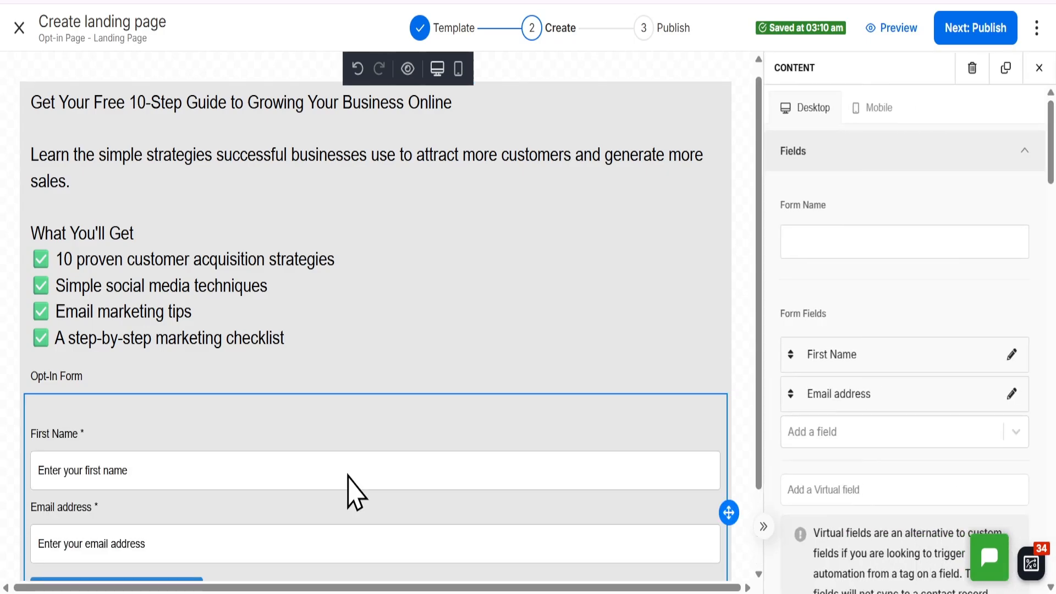
scroll(927, 347, down, 5)
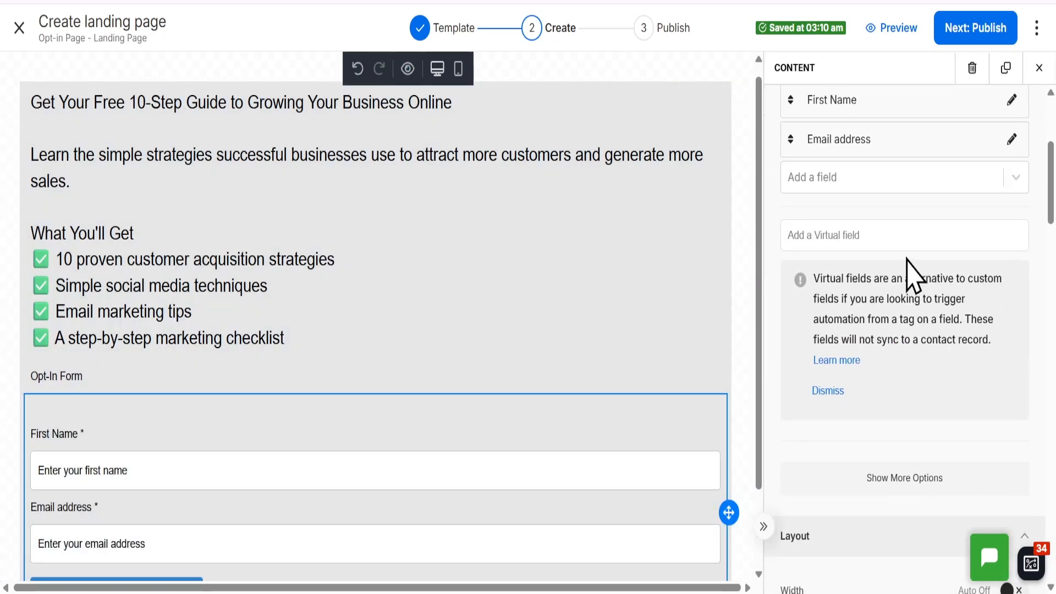
click(910, 187)
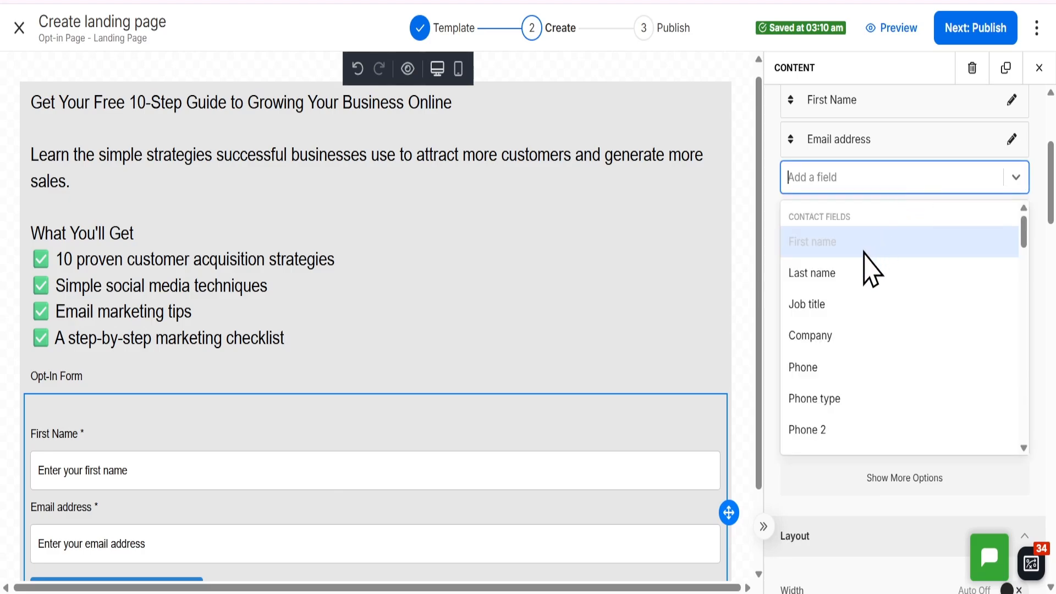
click(864, 278)
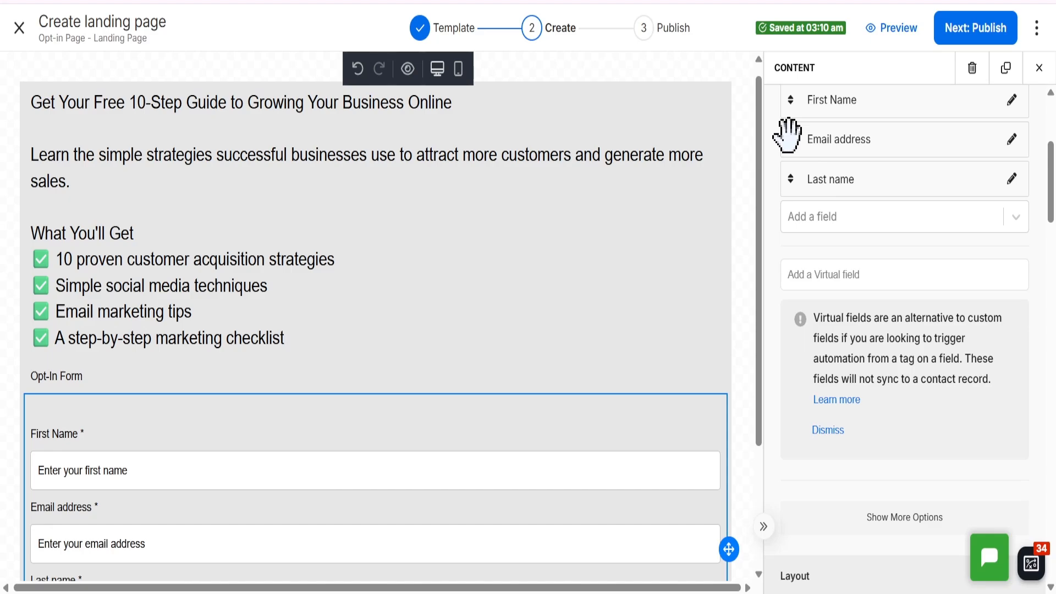
drag(788, 134, 820, 207)
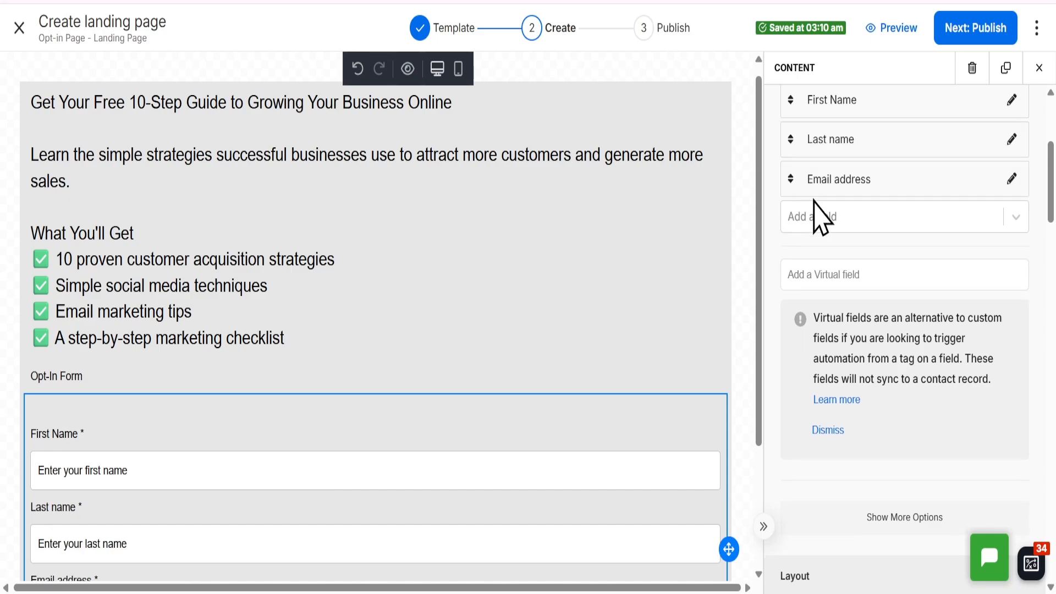
Add Job title, Company and Phone fields to the form after Email address
click(846, 225)
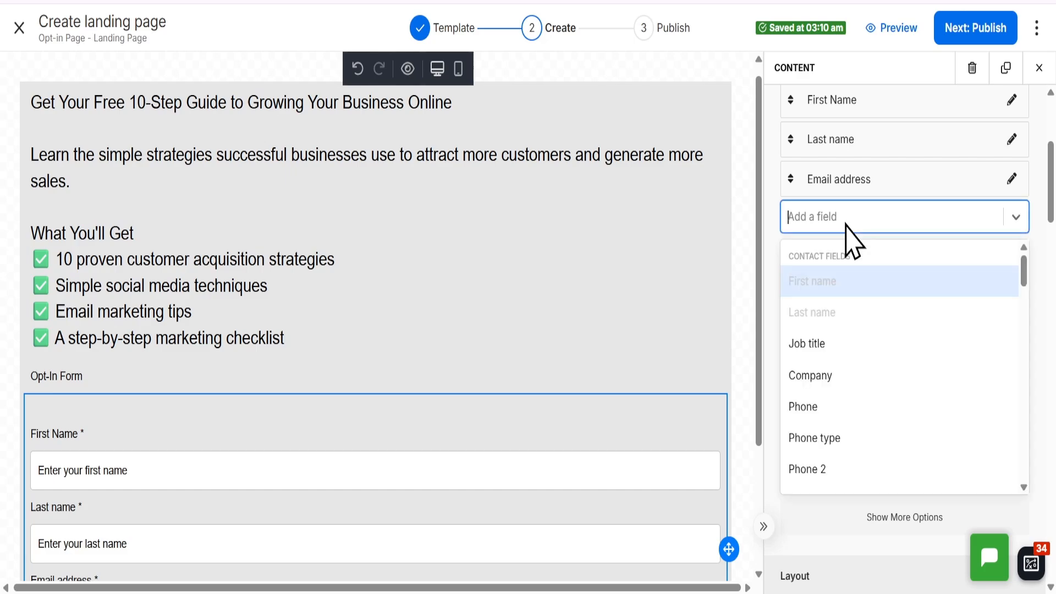
click(839, 336)
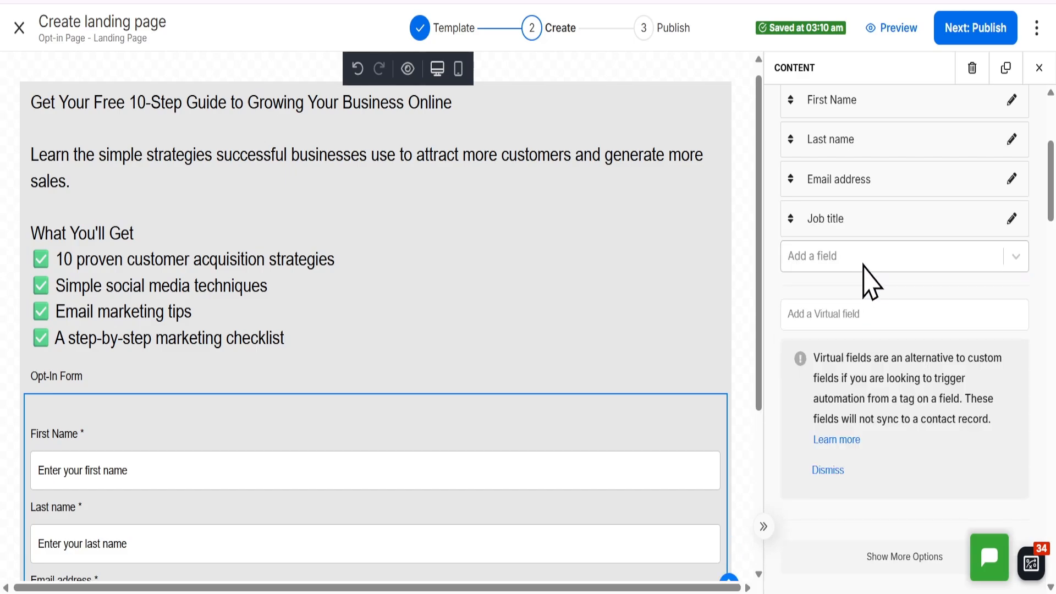
click(864, 262)
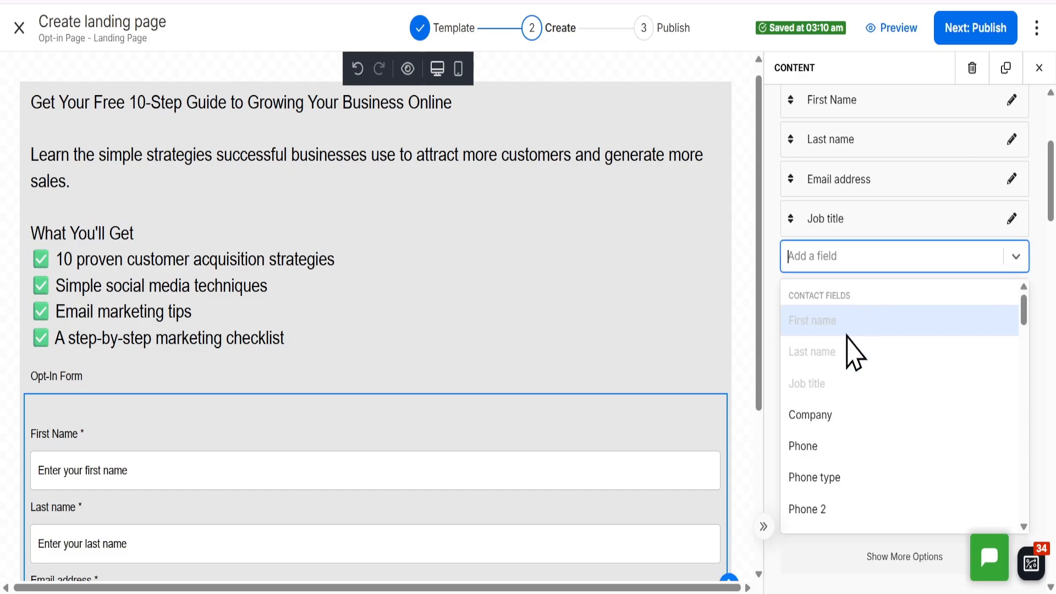
click(827, 415)
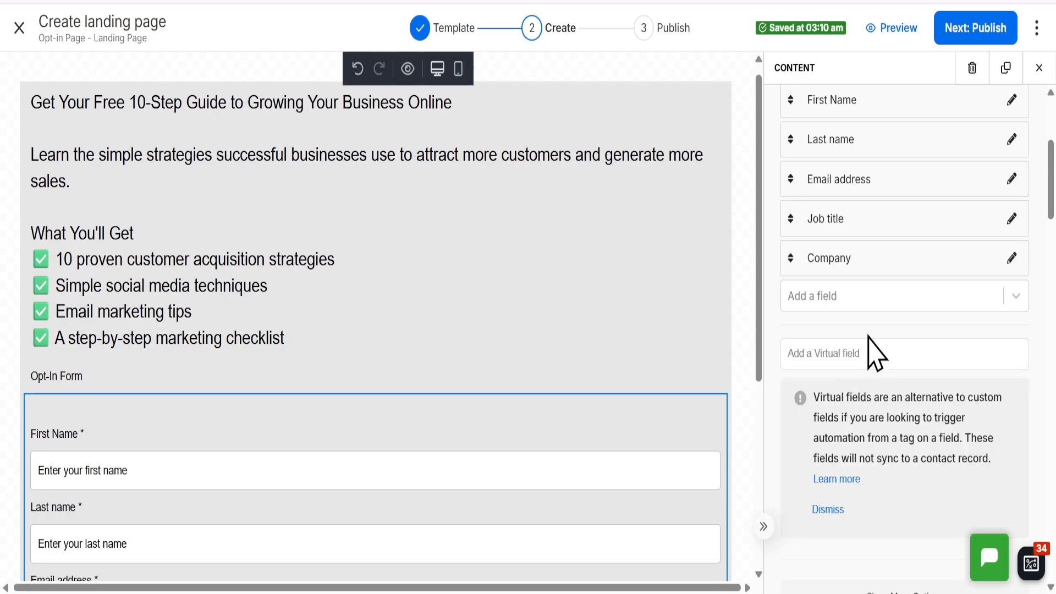
click(872, 304)
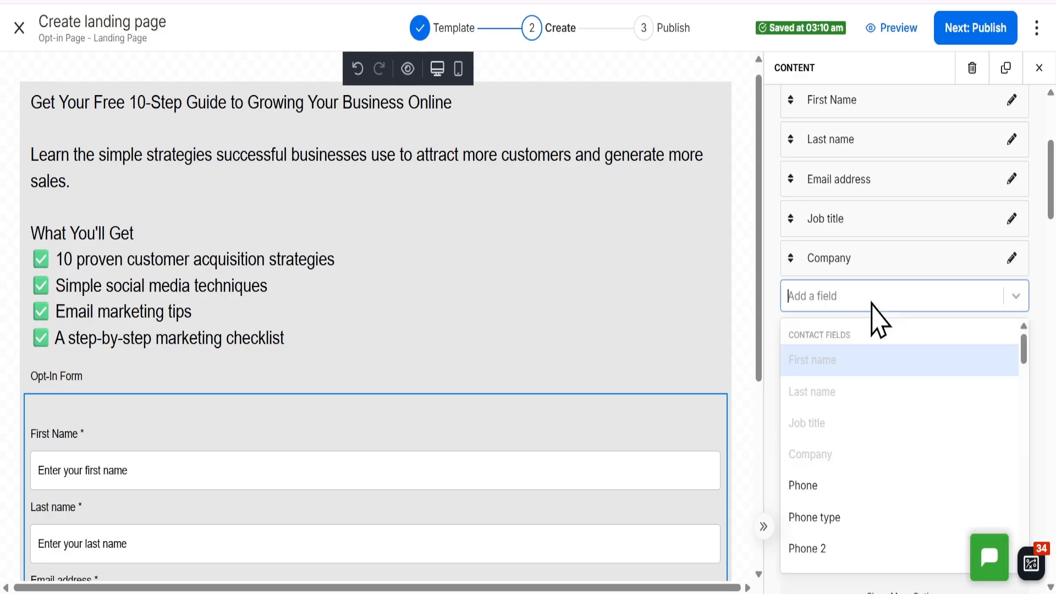
click(831, 487)
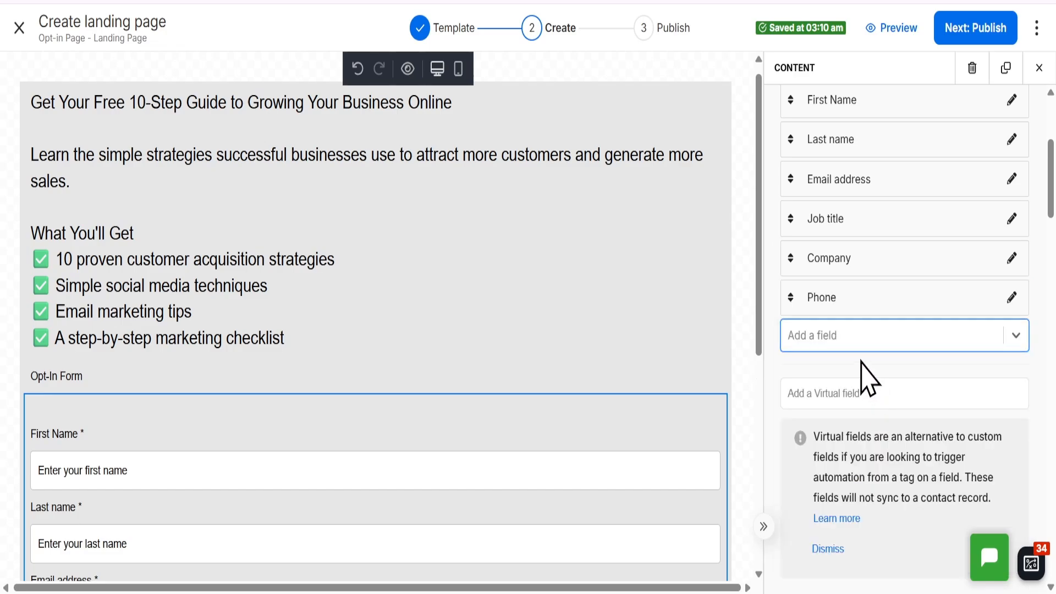
Search the form's available fields for "add" and add the "Add note" field after Phone
click(858, 344)
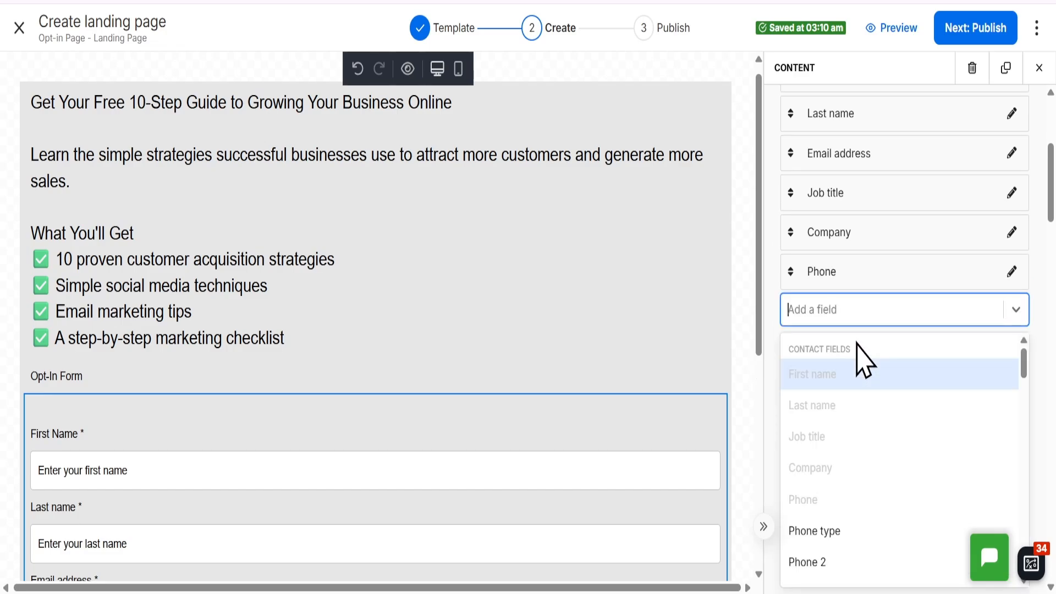
text(a)
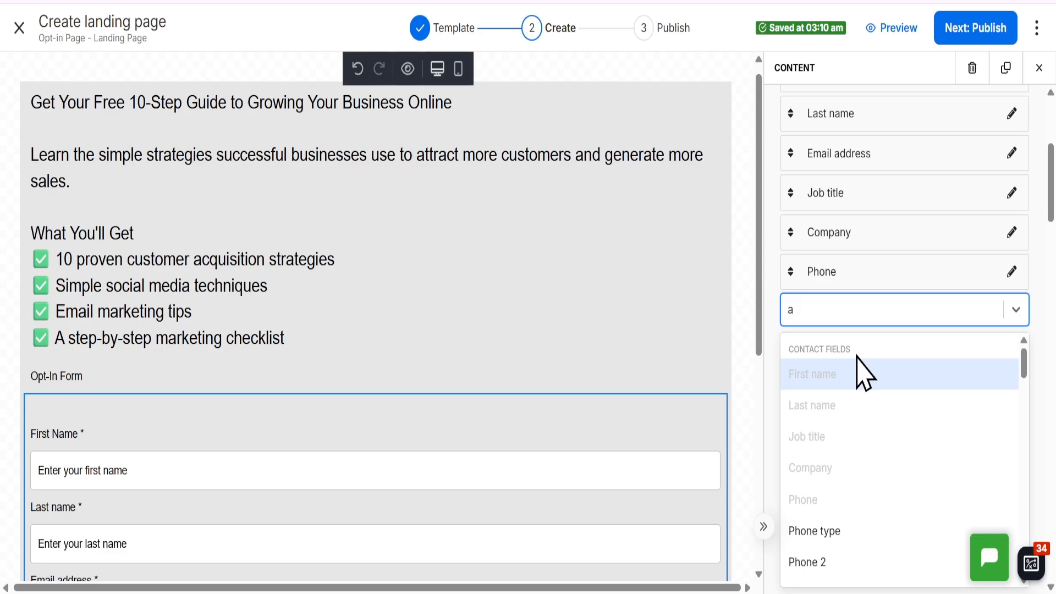
text(d)
scroll(874, 416, down, 4)
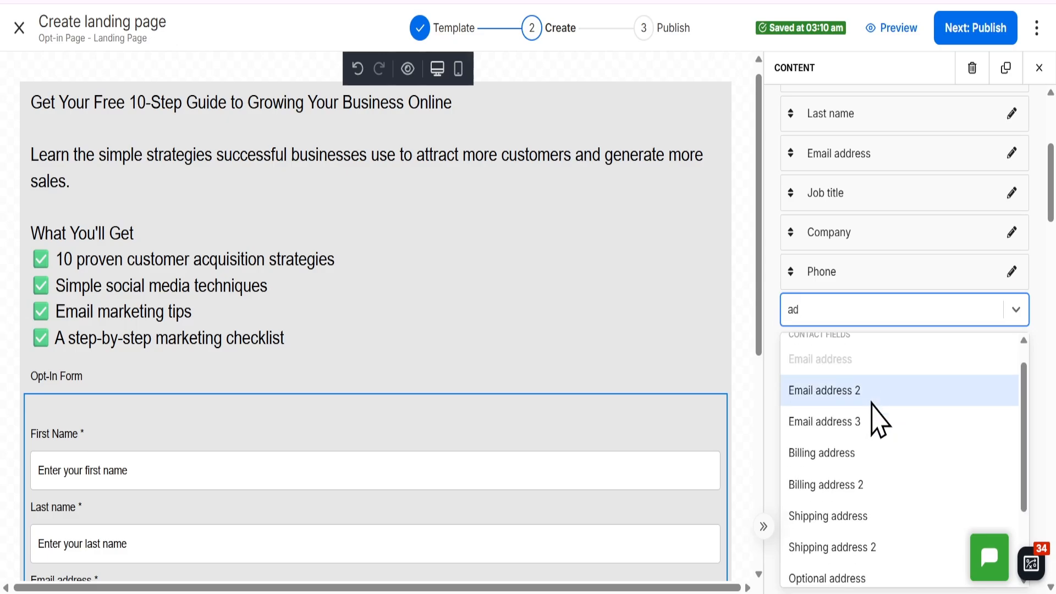
text(d)
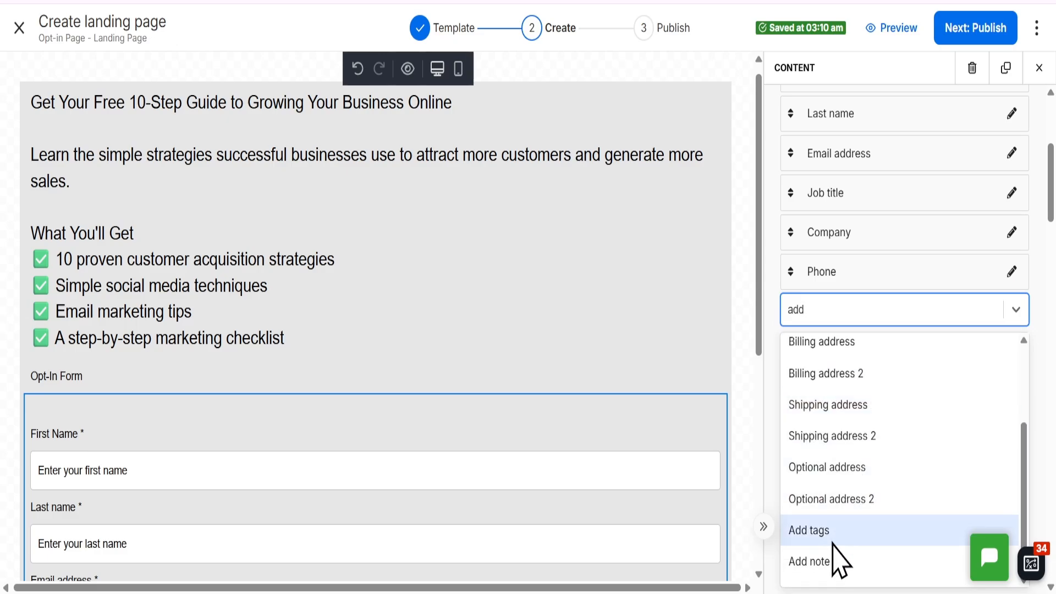
click(827, 562)
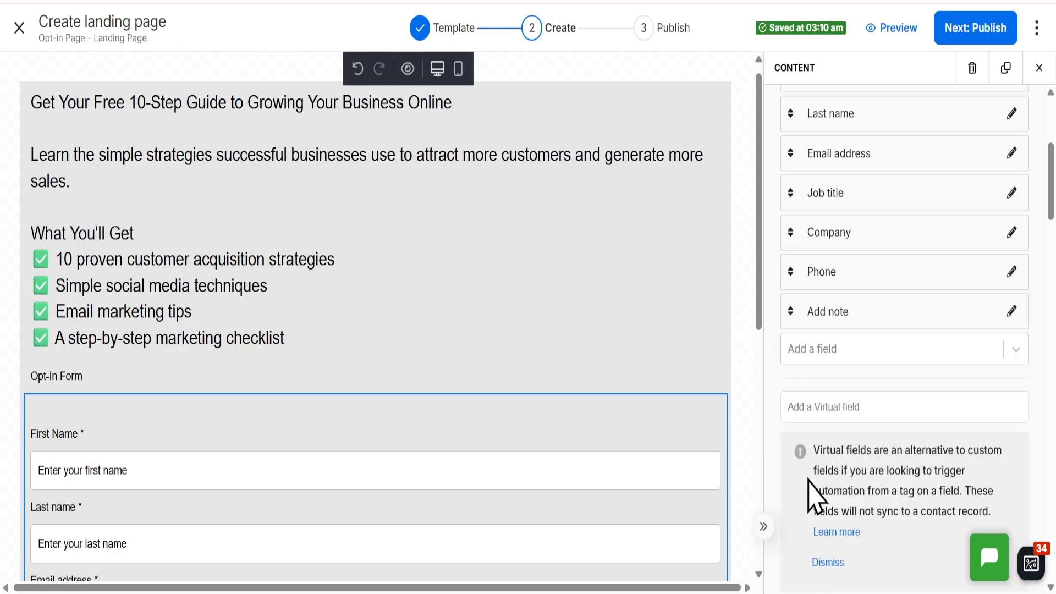
Check the completed form on the page, proceed to the publishing stage and publish the landing page
scroll(685, 508, down, 5)
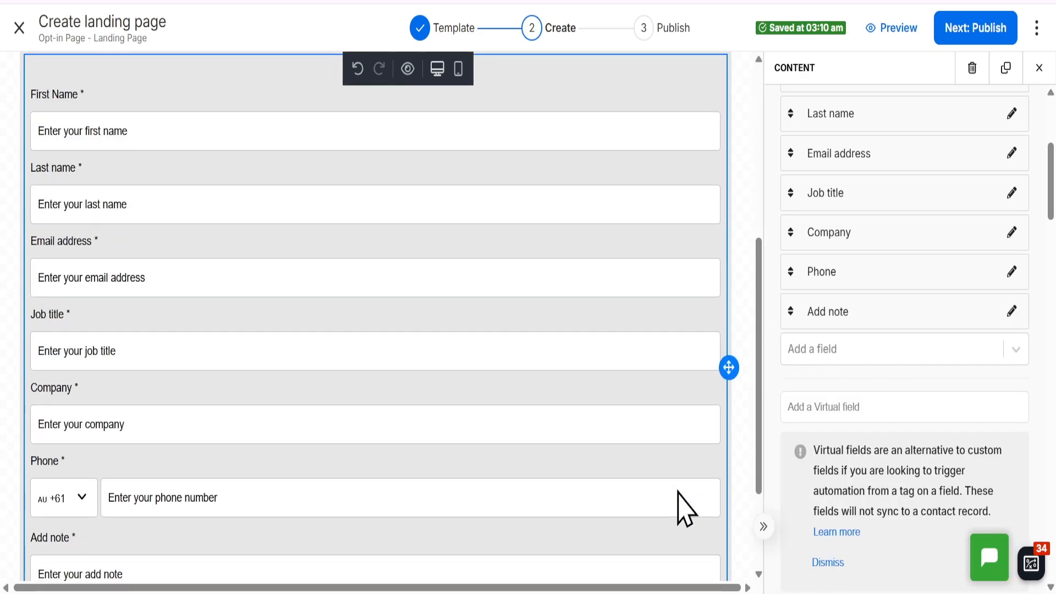
scroll(685, 509, up, 5)
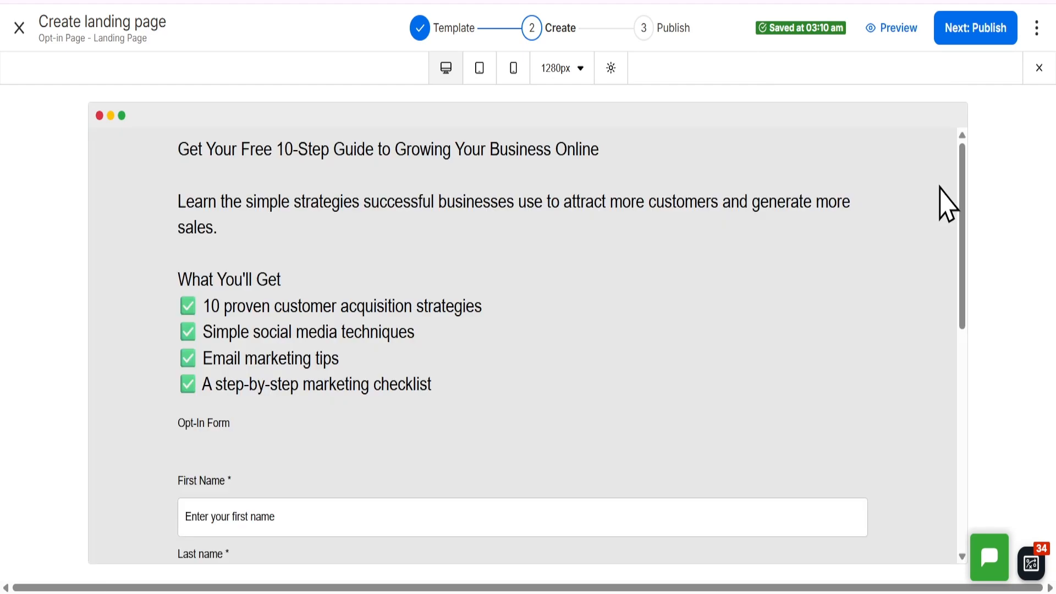
click(982, 40)
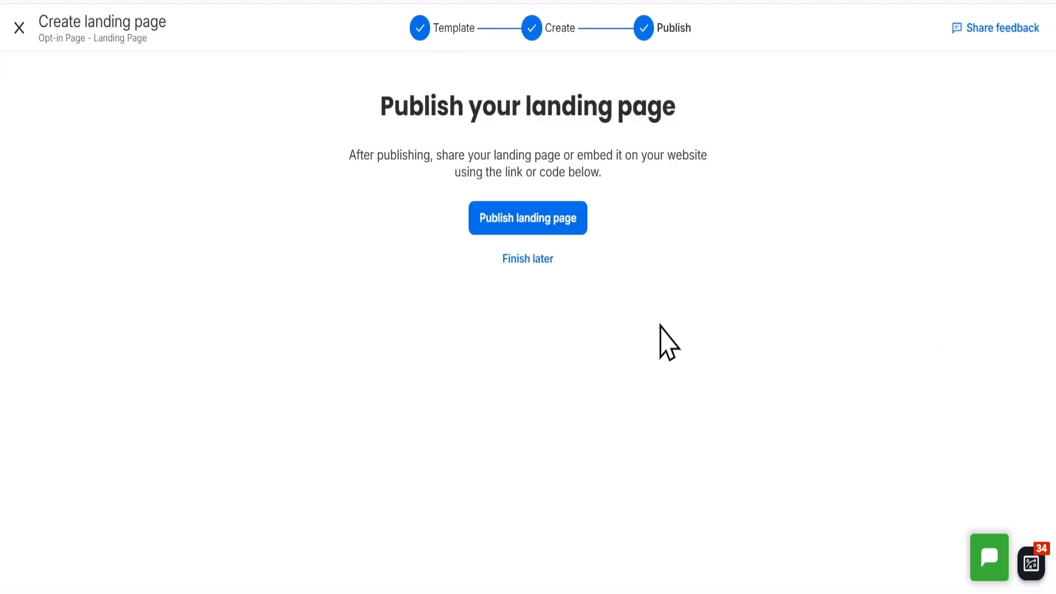
click(539, 220)
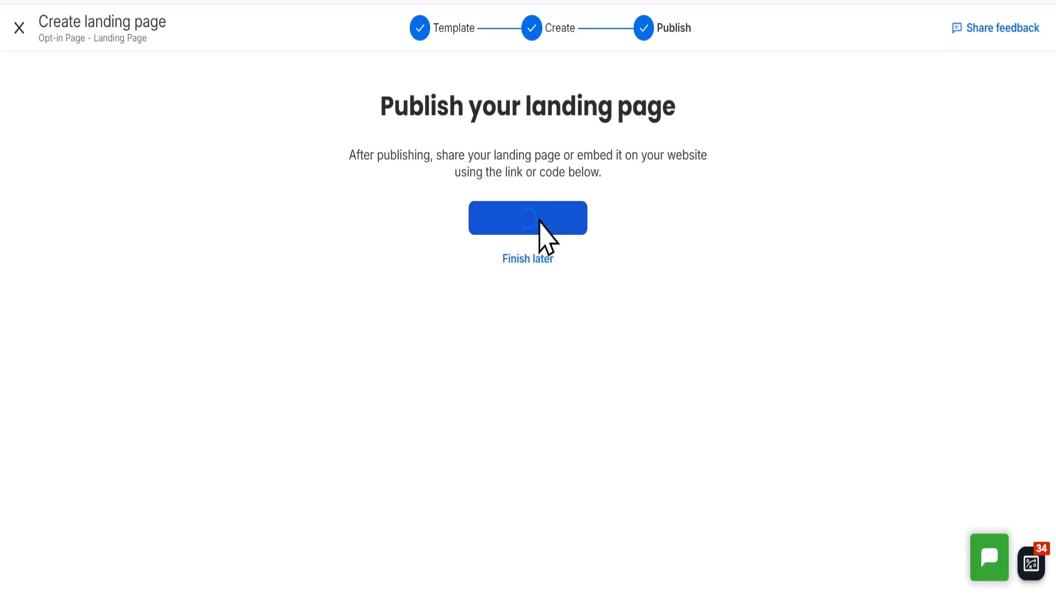